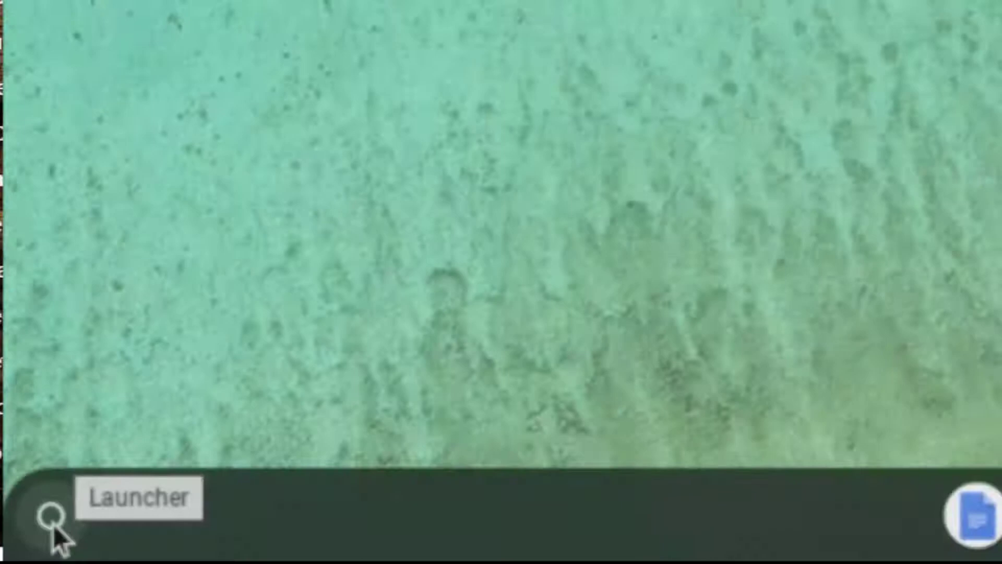
- Open the launcher, expand its search into the results panel, then return to the peeking launcher
click(75, 492)
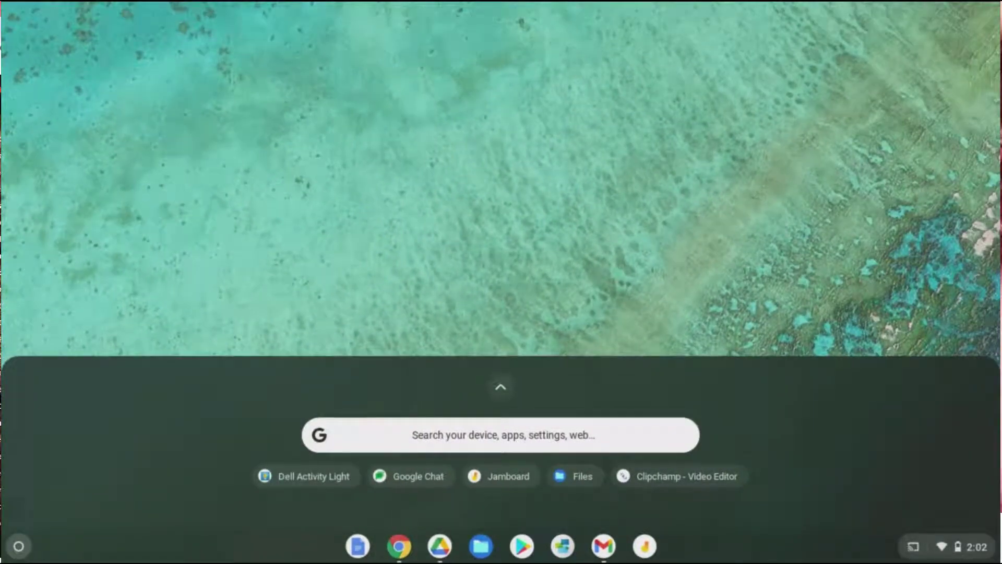
click(401, 439)
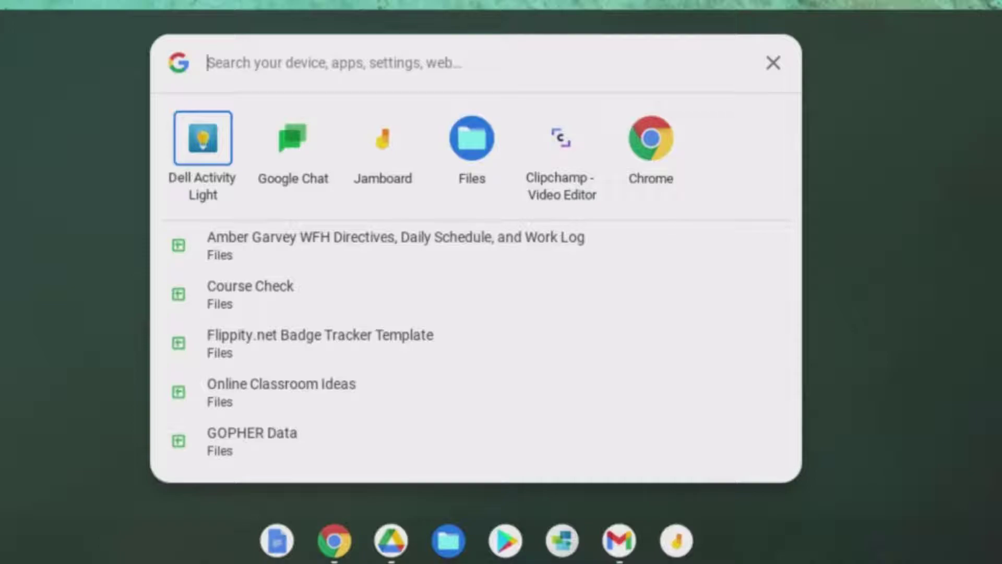
key(Escape)
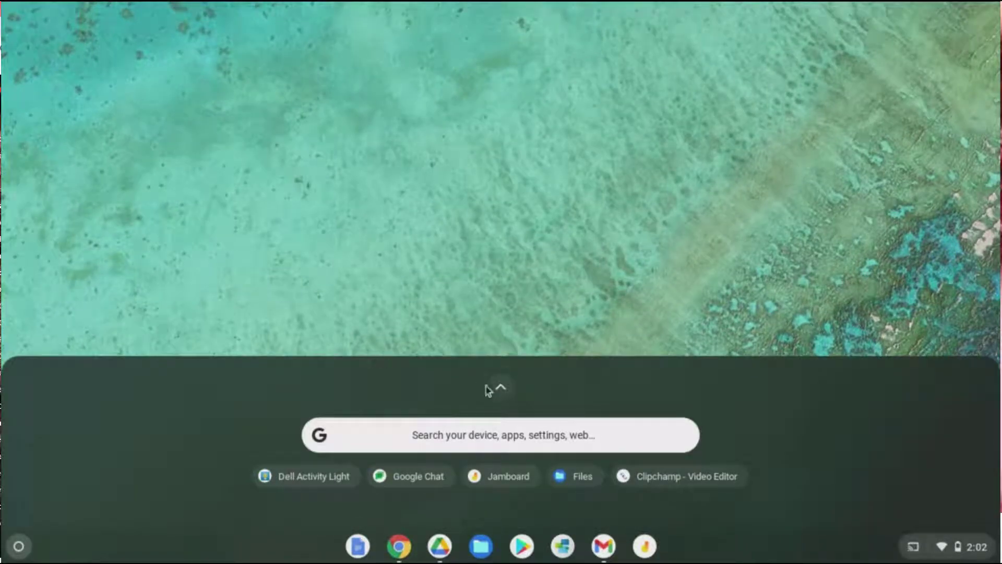
- Expand the launcher to the full app grid, view pages two and three, then return to page one
click(500, 389)
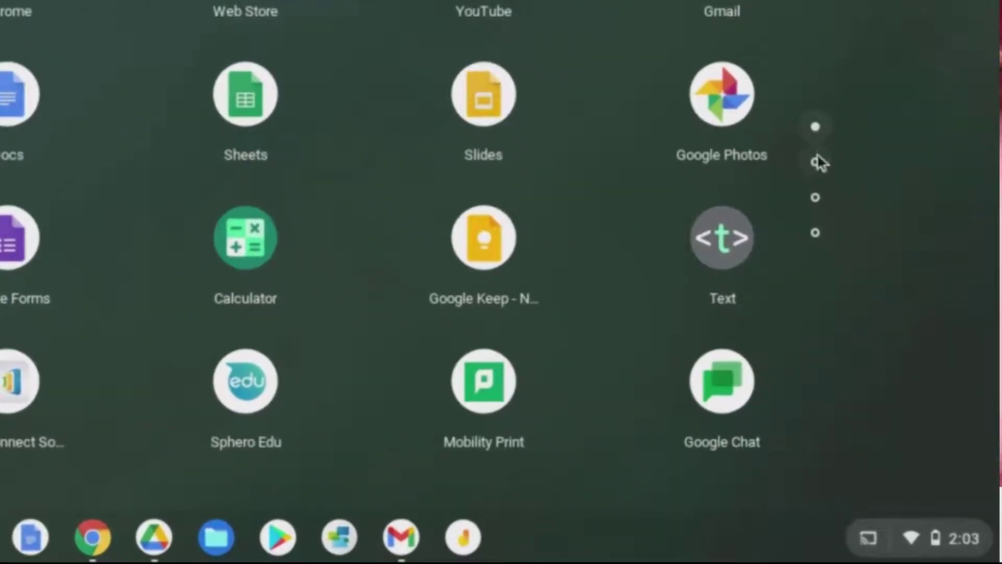
click(815, 166)
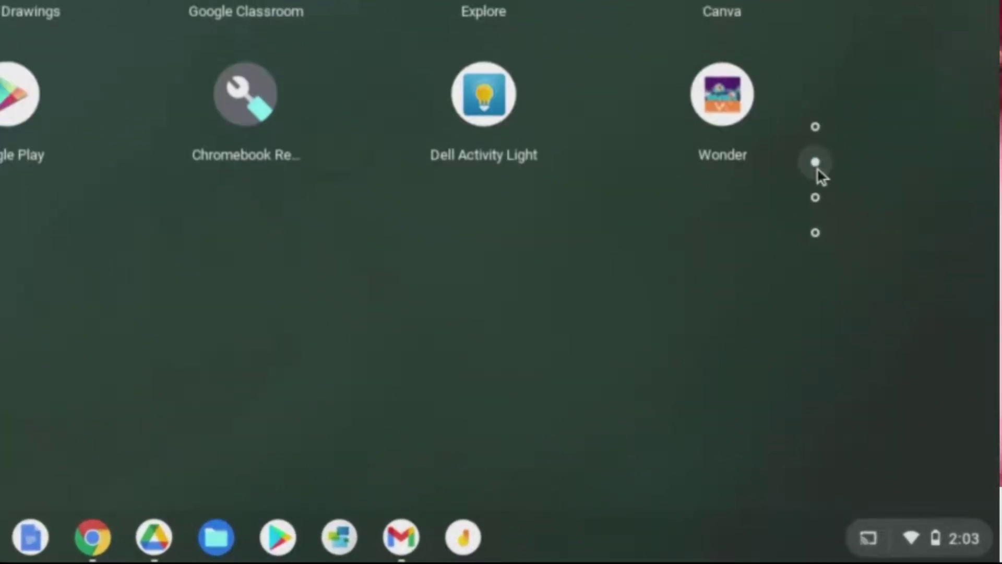
click(815, 204)
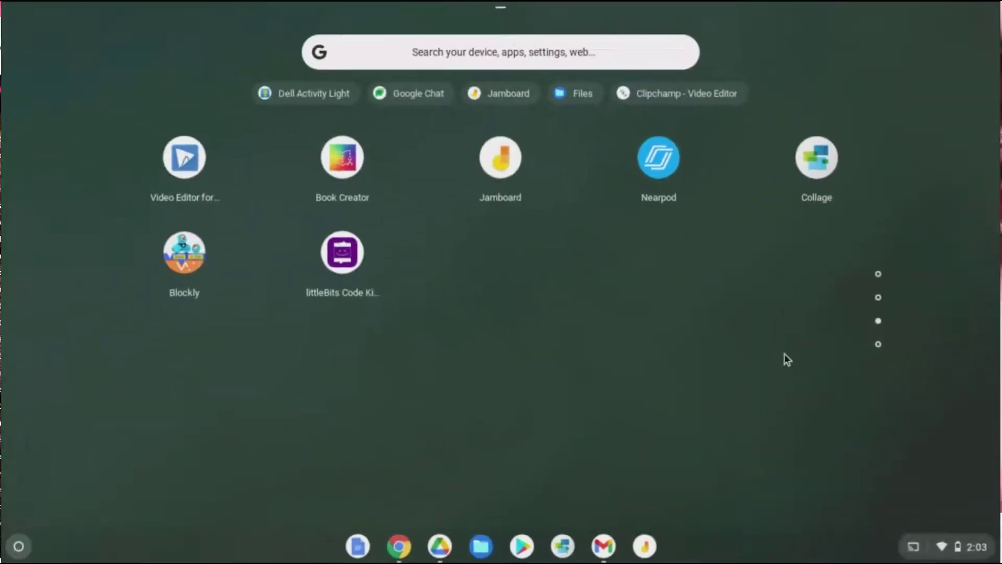
scroll(785, 353, down, 1)
scroll(785, 353, up, 1)
scroll(500, 226, up, 1)
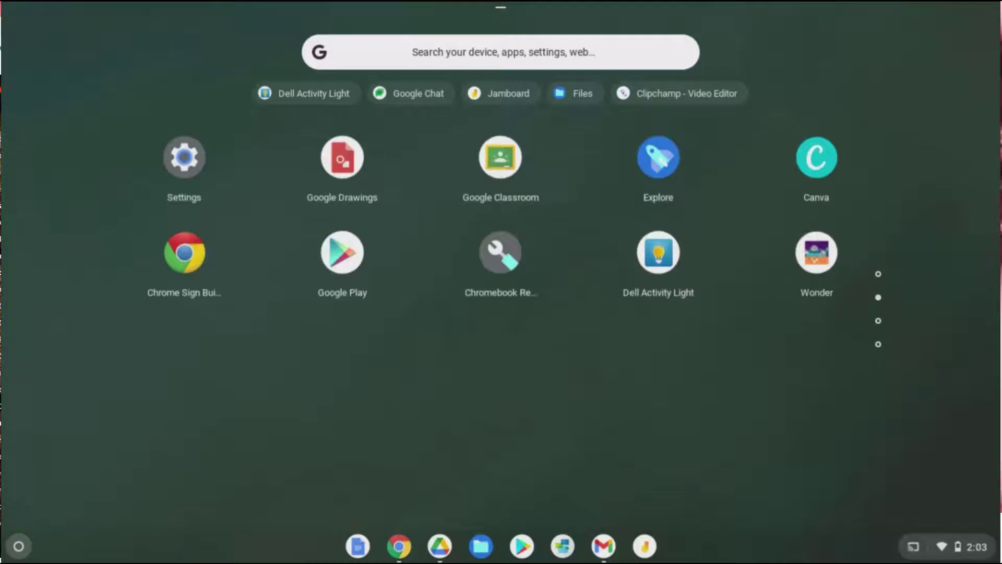
scroll(500, 226, up, 1)
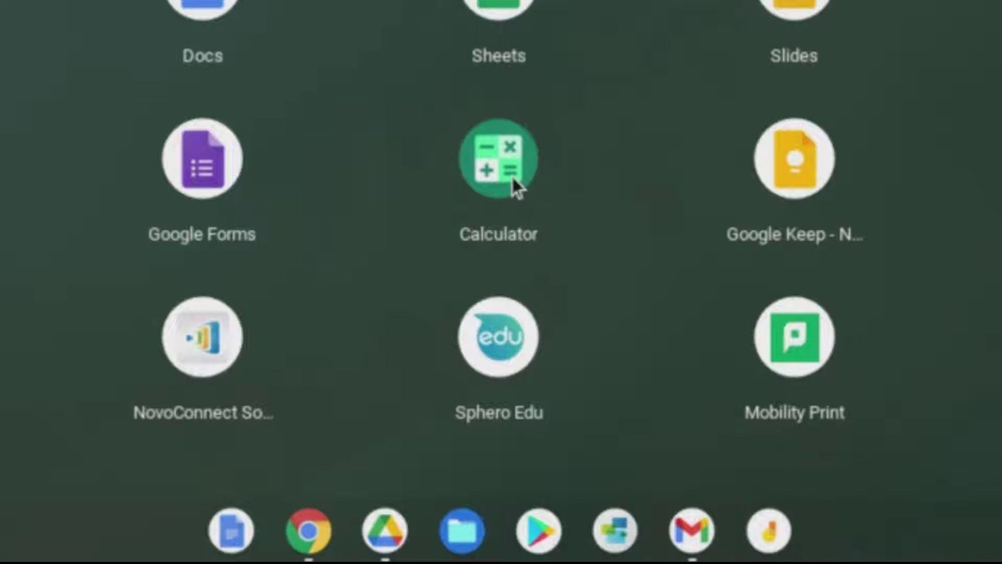
- Drag the Calculator icon onto the shelf to pin it, then close the launcher
drag(511, 175, 885, 559)
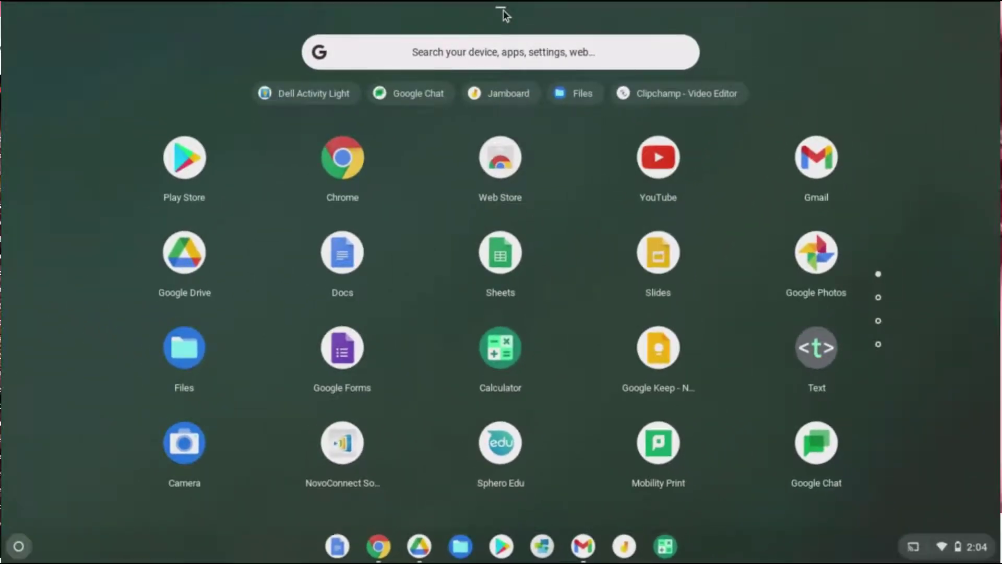
key(Escape)
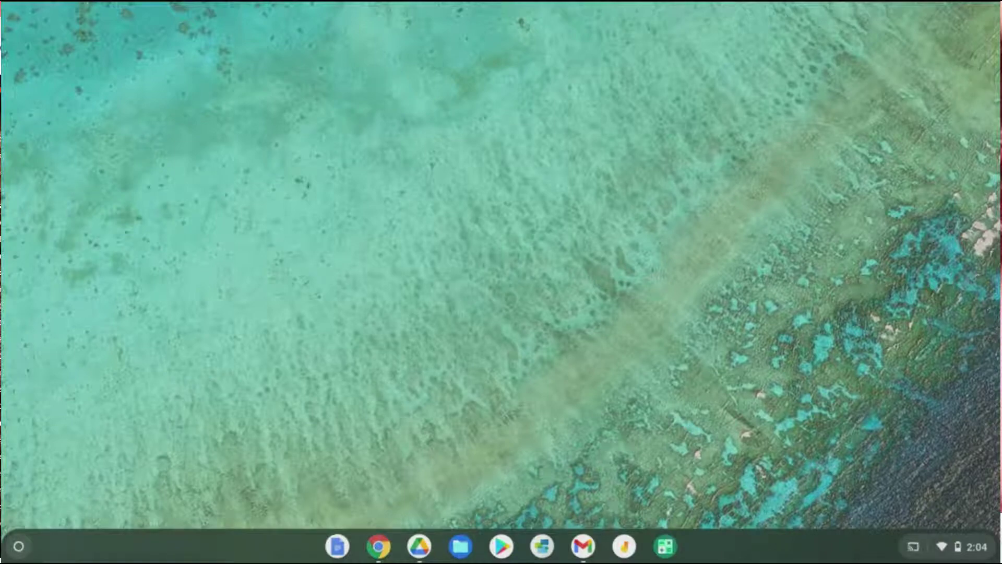
- Launch the Google Play Store from the shelf and open its account avatar menu
key(super)
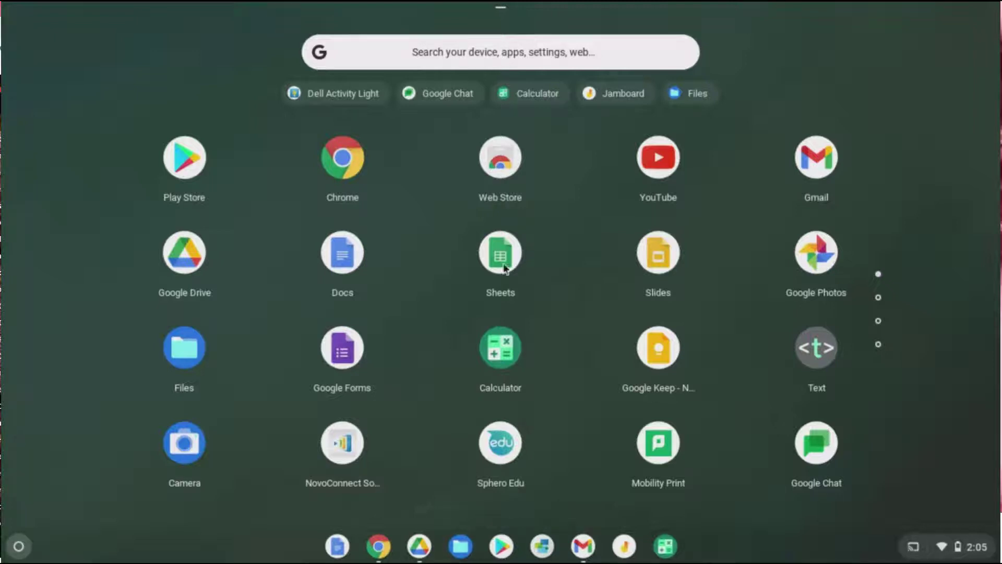
click(501, 548)
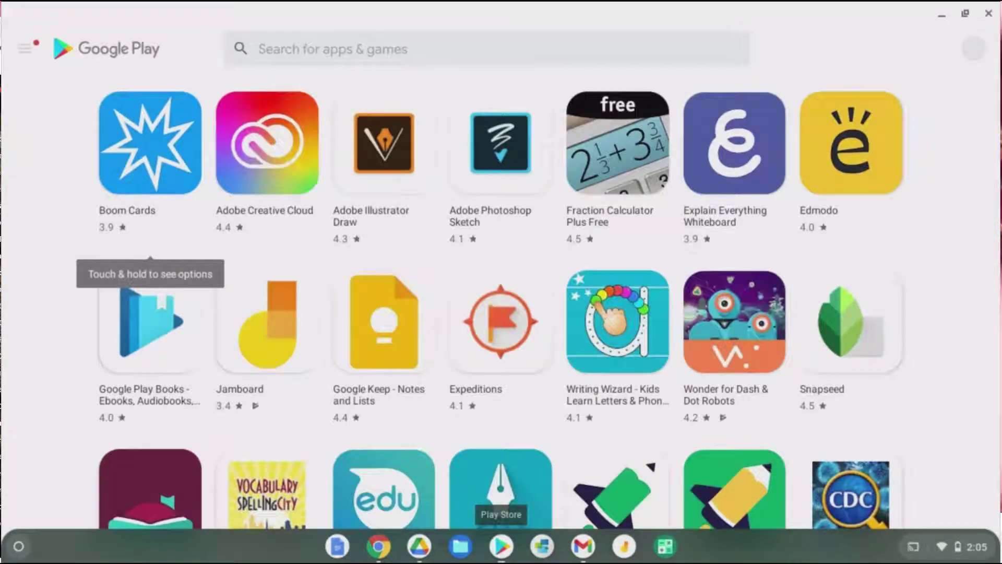
click(974, 50)
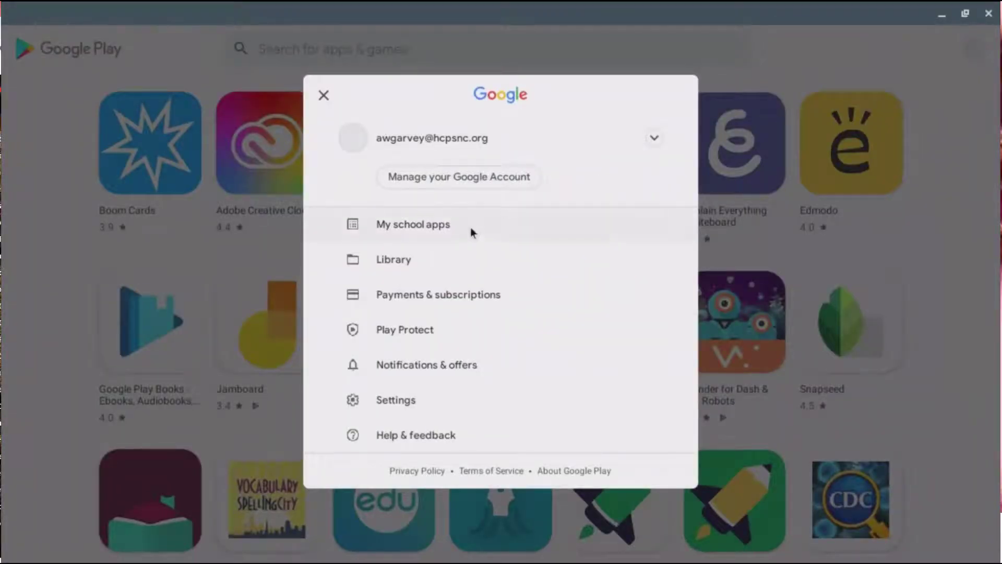
- Open My school apps, then view its Installed and Library tabs
click(431, 233)
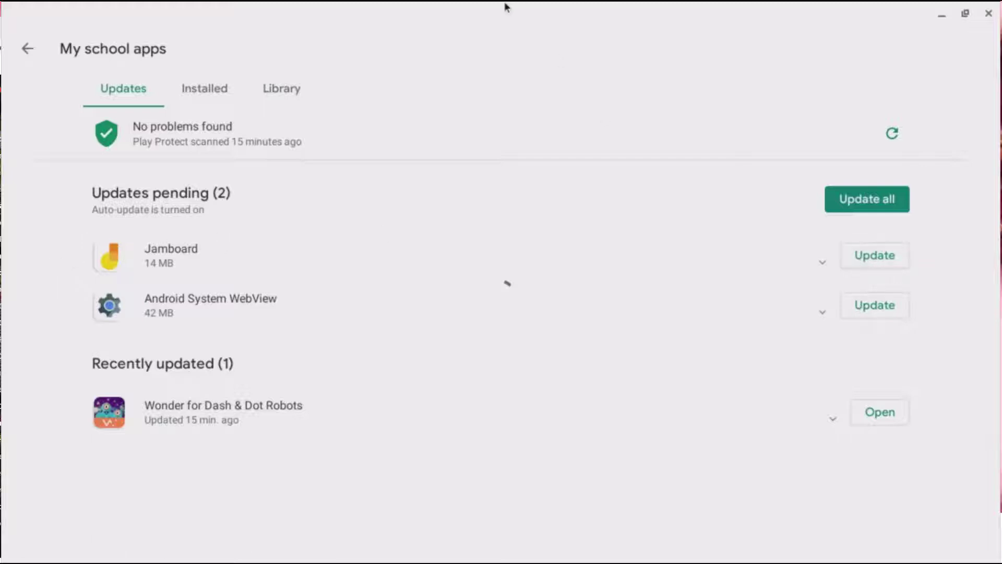
click(203, 97)
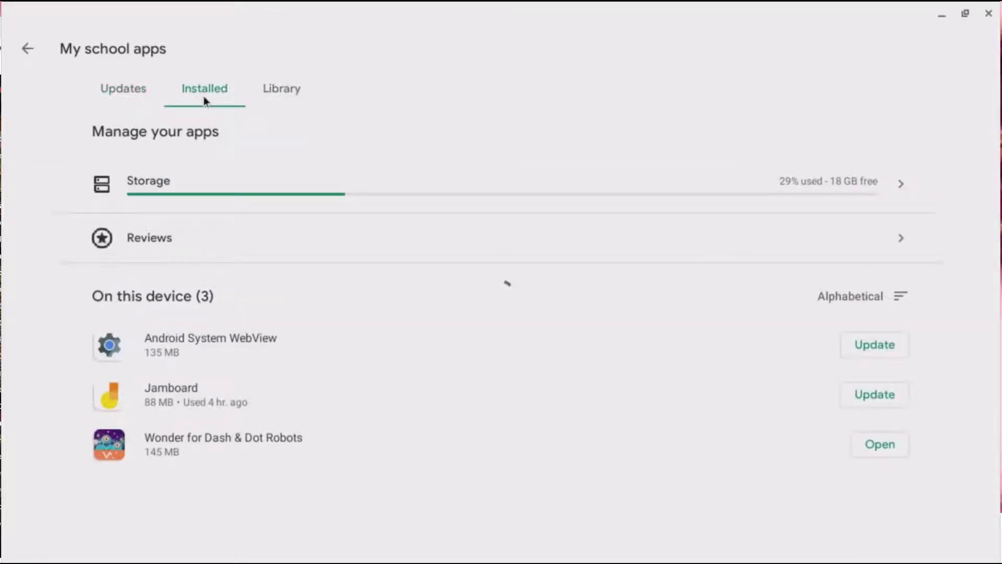
click(288, 90)
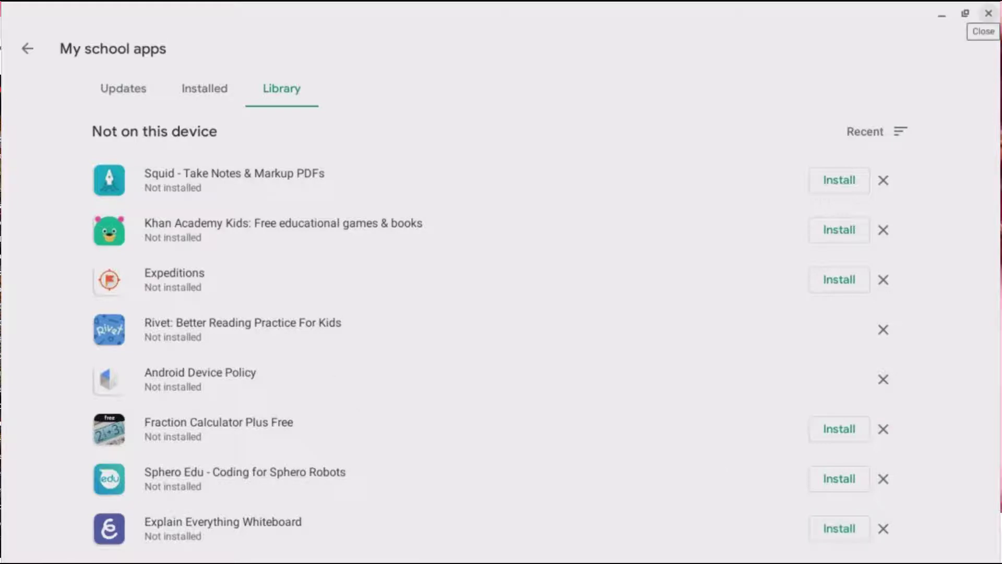
- Close the Play Store window
click(989, 13)
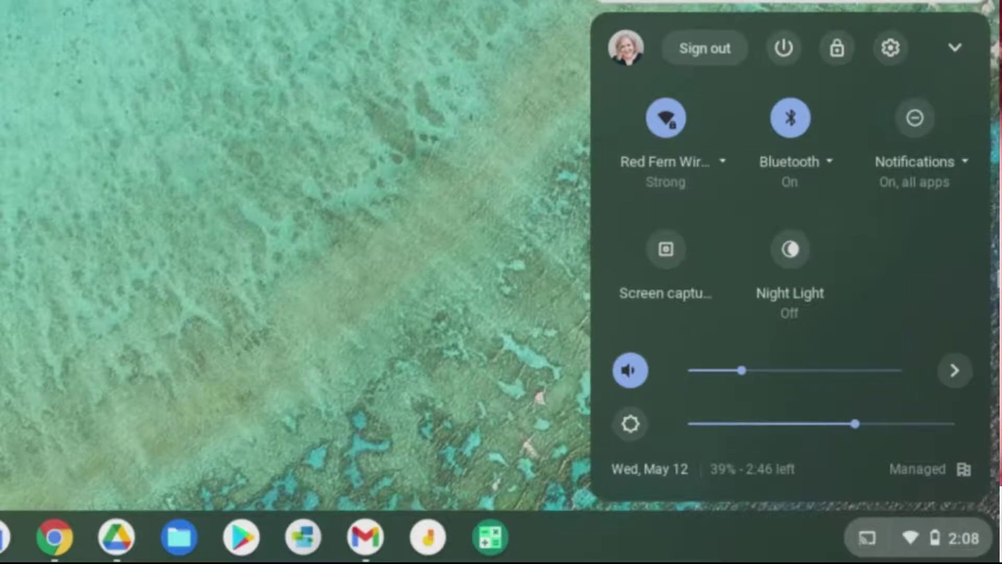
- Collapse the quick settings panel to its compact row of toggles
click(958, 52)
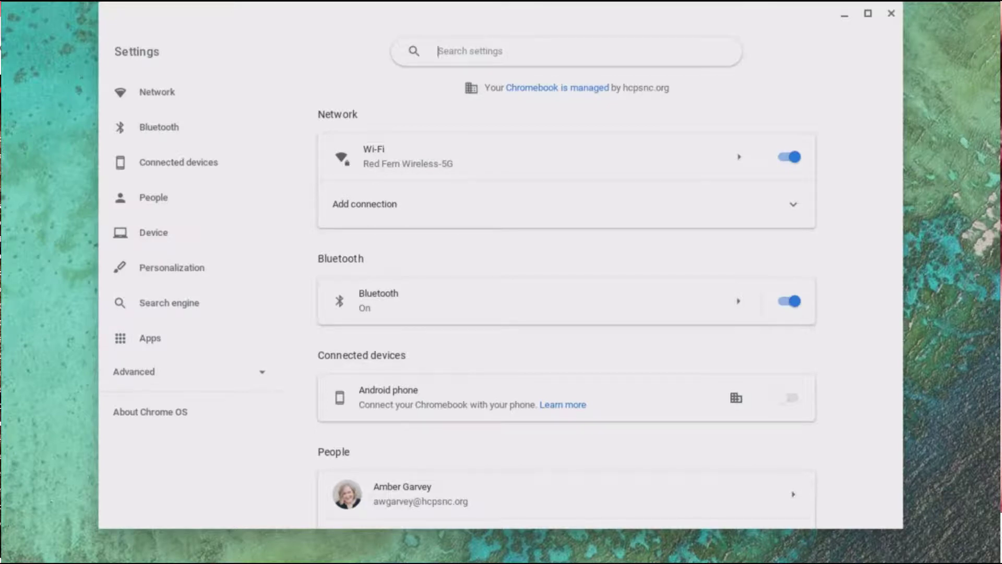
- Close the Settings window to leave the bare desktop
click(885, 12)
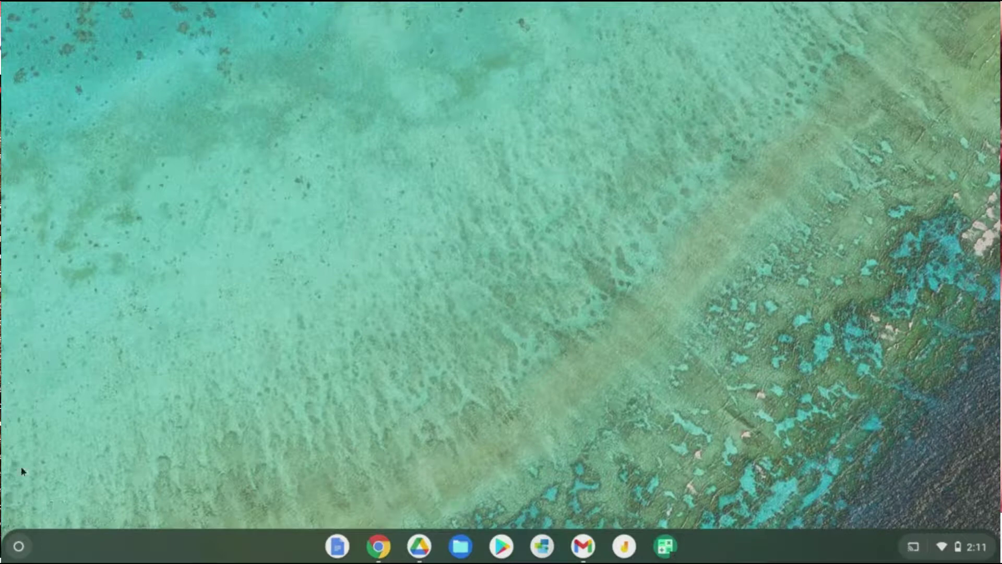
click(18, 545)
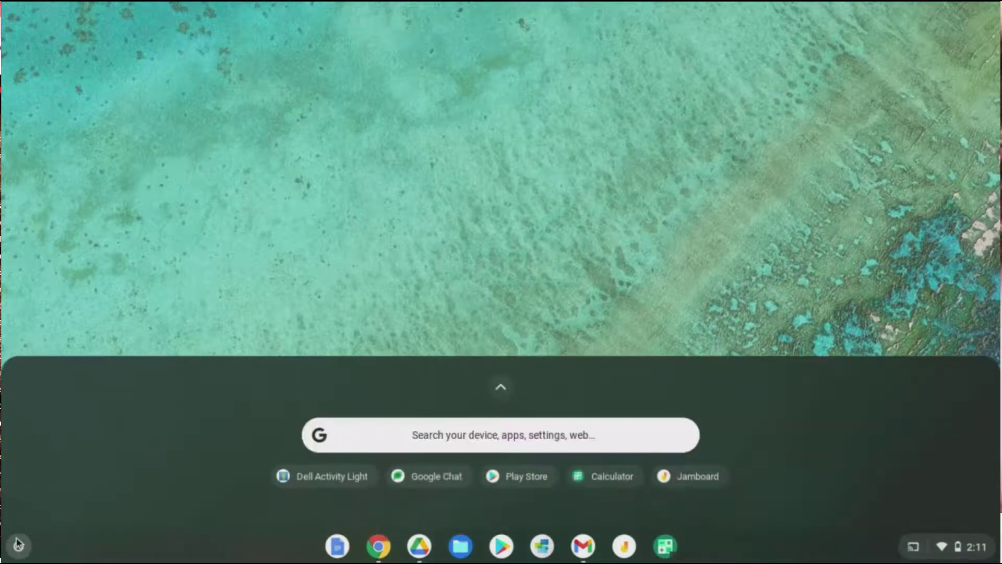
click(401, 434)
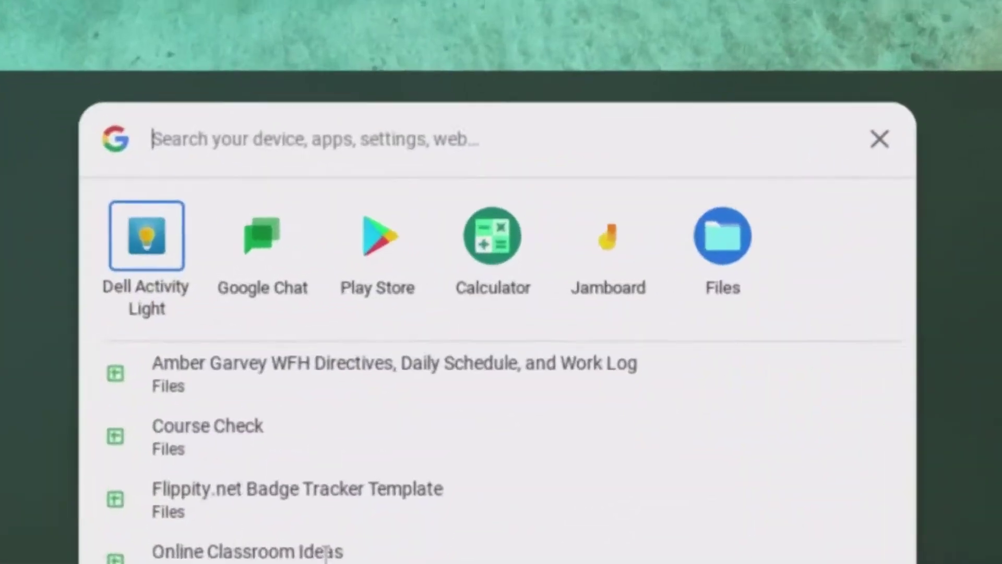
text(files)
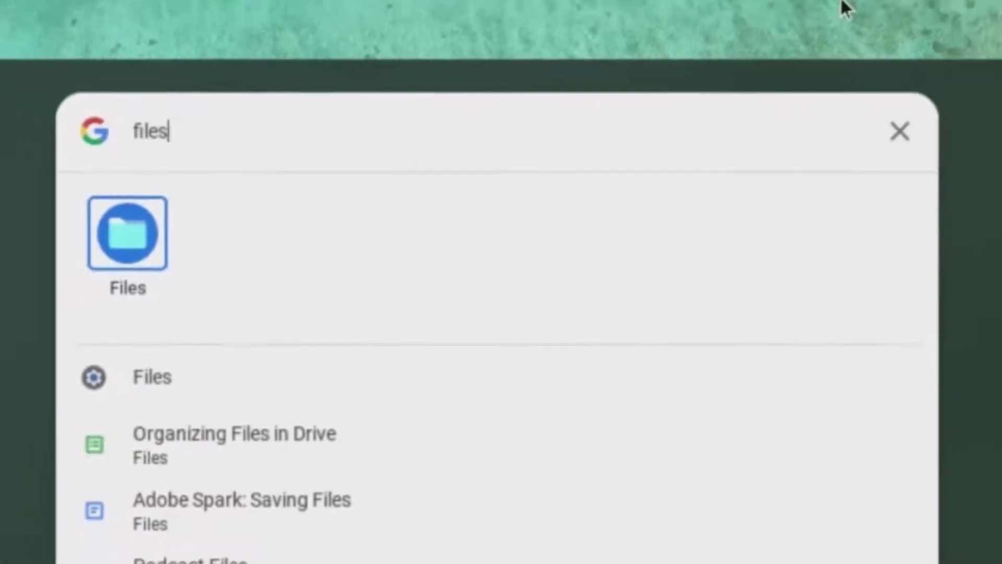
click(836, 21)
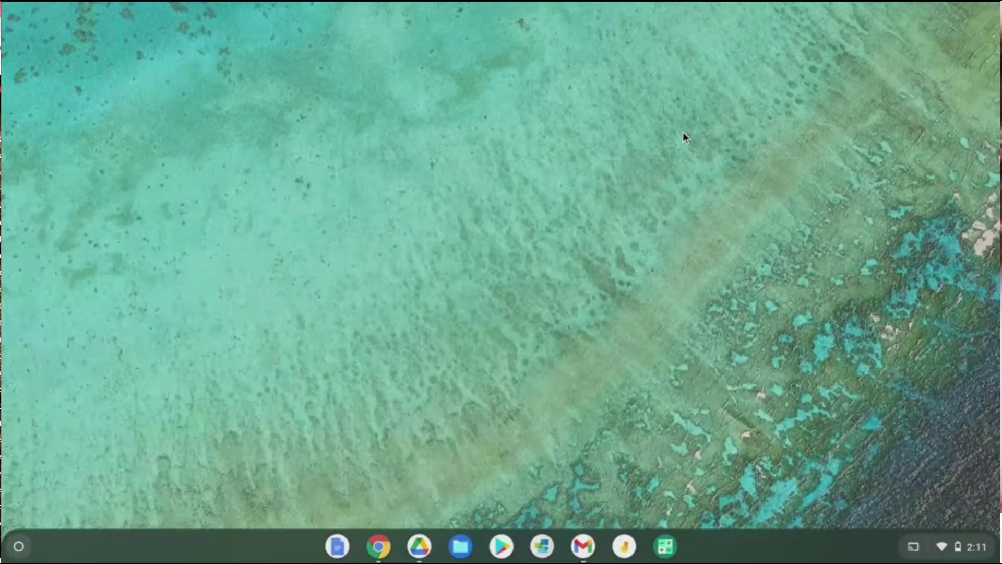
- Open the Files app from the shelf, showing My files
click(457, 547)
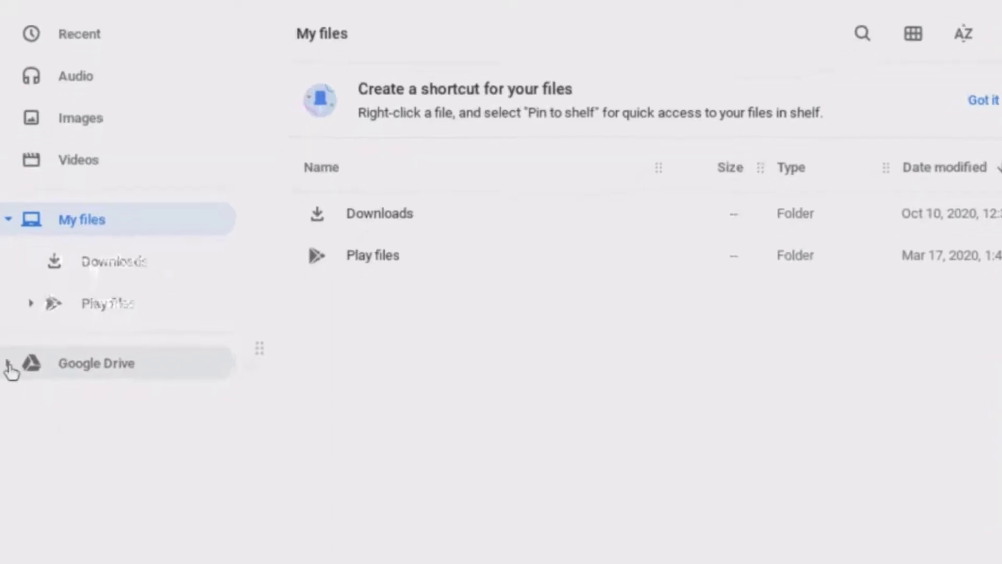
click(10, 365)
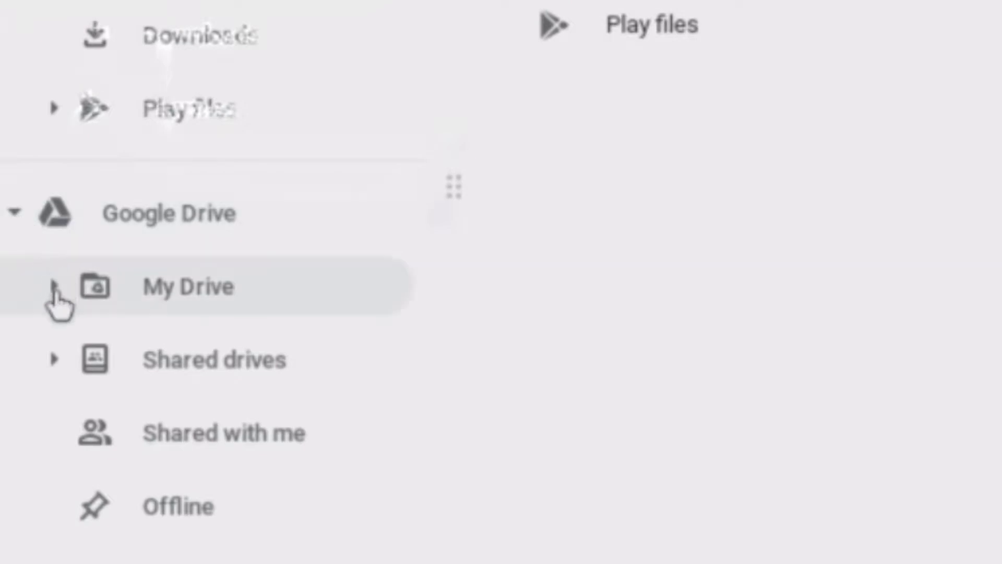
click(54, 292)
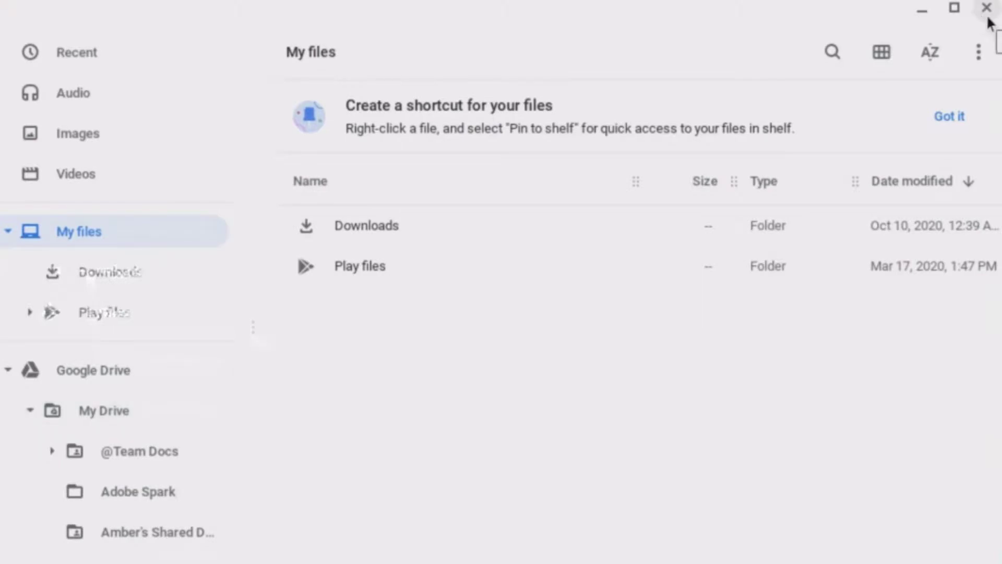
- Open the Downloads folder in Files to view its contents
click(388, 224)
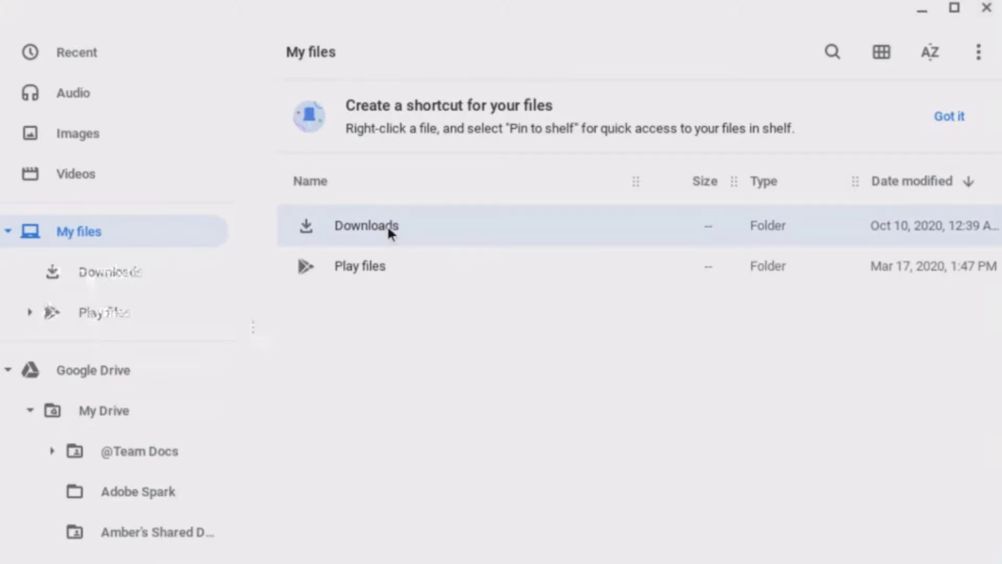
double_click(388, 225)
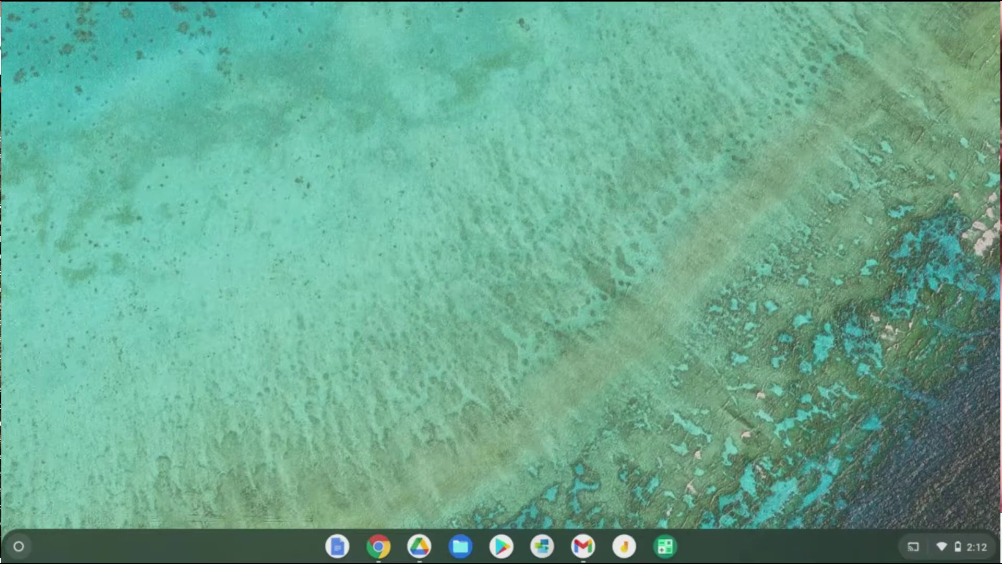
- Bring up the Google Drive window from the shelf and open its gear settings menu
click(418, 554)
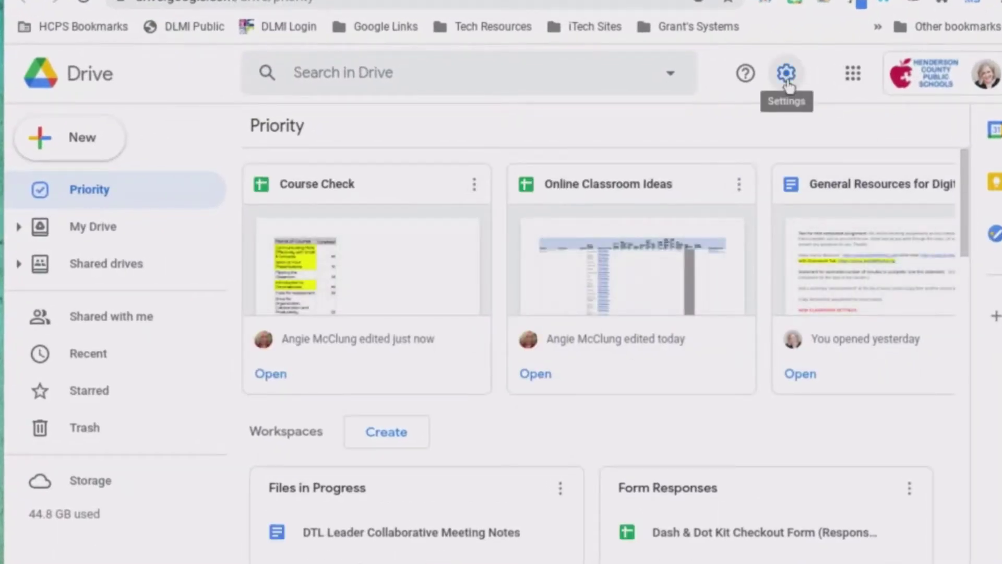
click(787, 76)
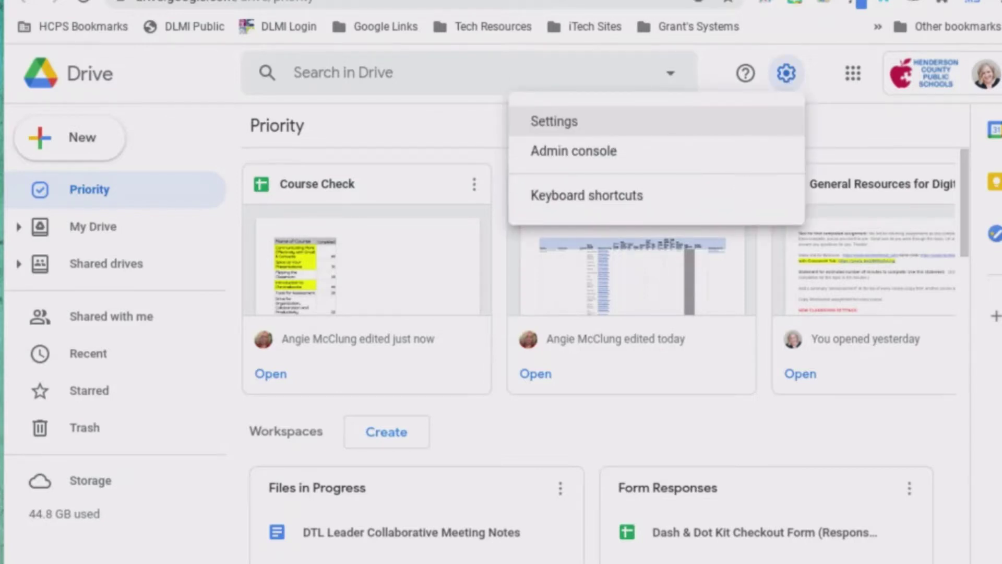
- Open Drive's Settings page and scroll down to the Offline option
click(574, 123)
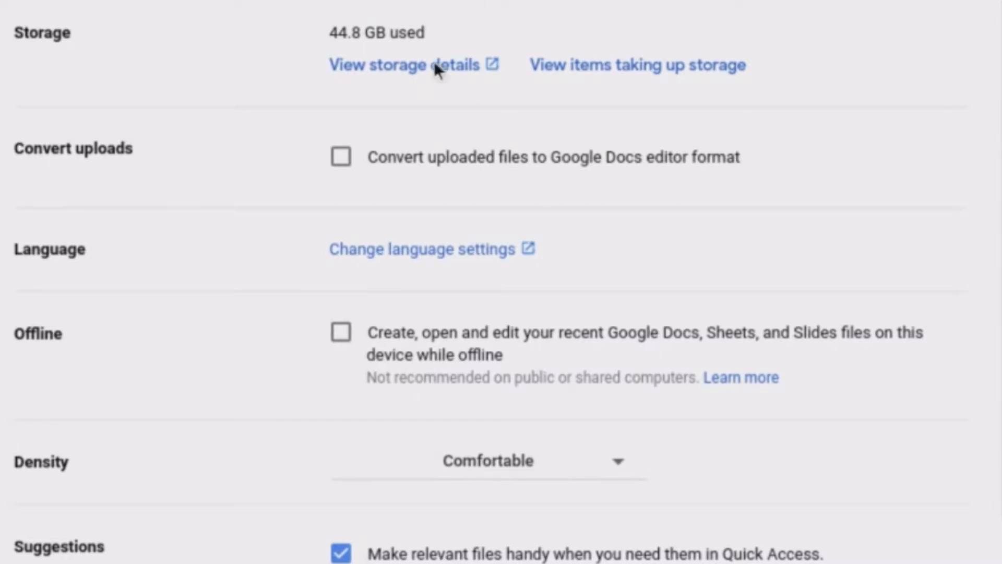
scroll(268, 346, down, 2)
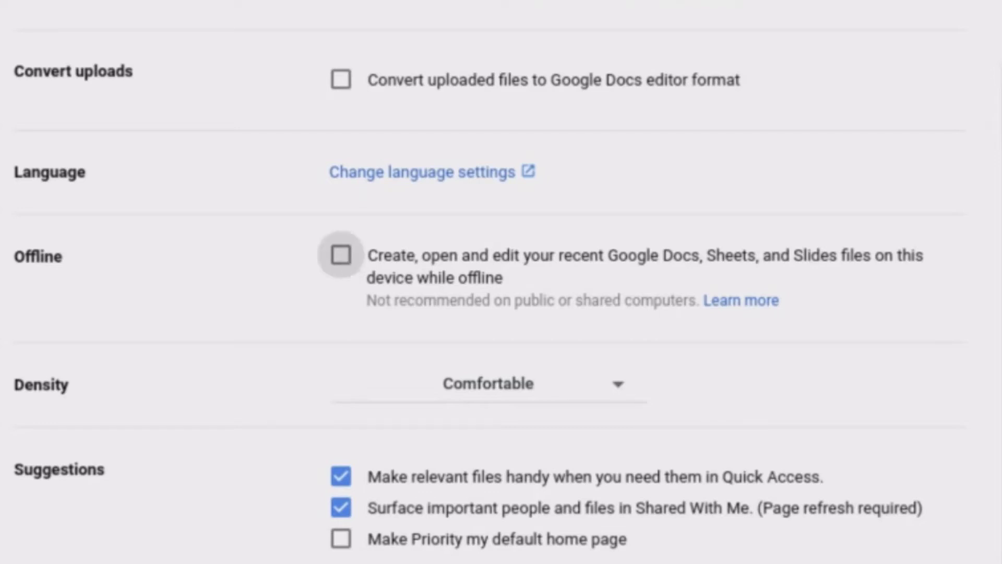
- Tick the Offline checkbox so recent Docs, Sheets and Slides work offline
click(347, 258)
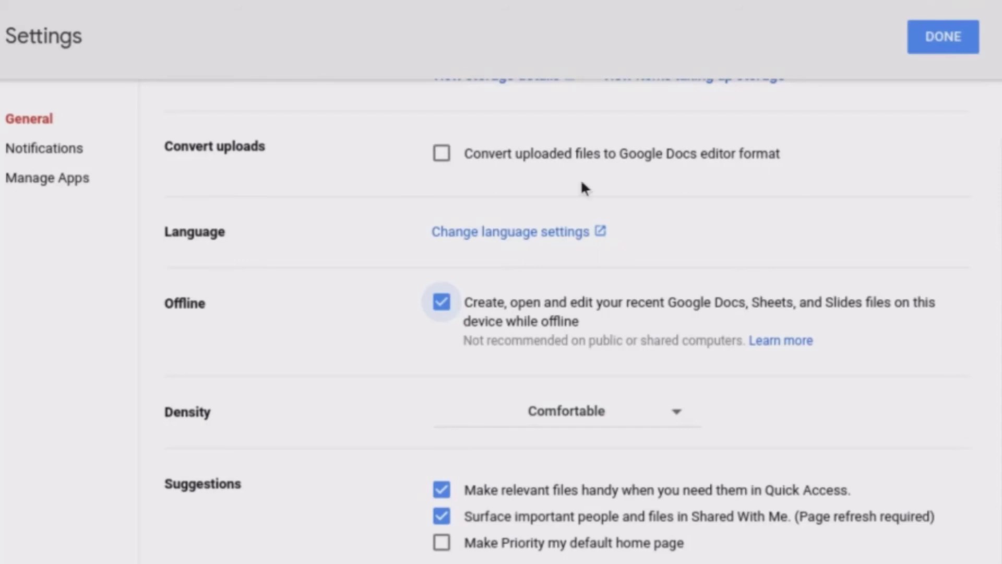
click(943, 37)
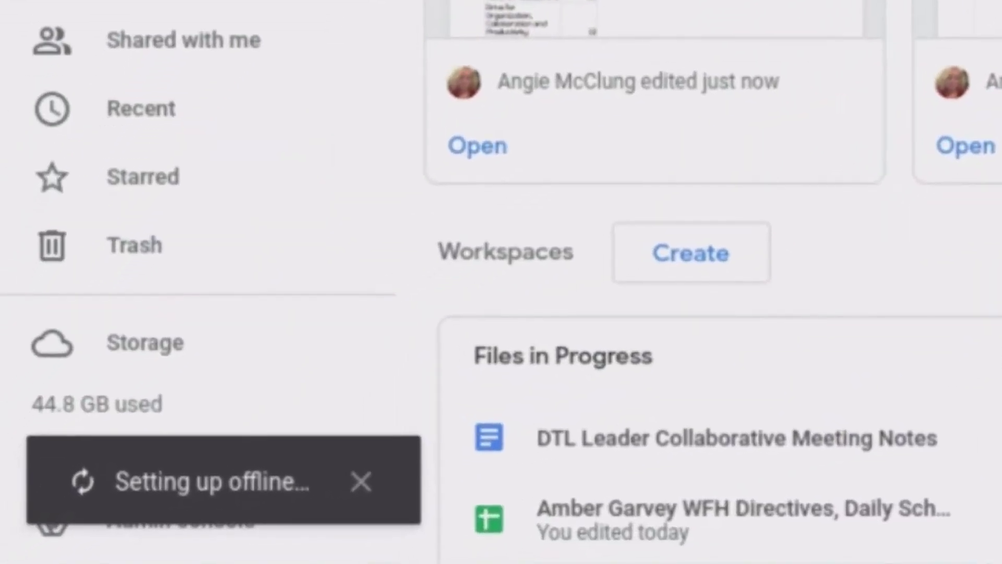